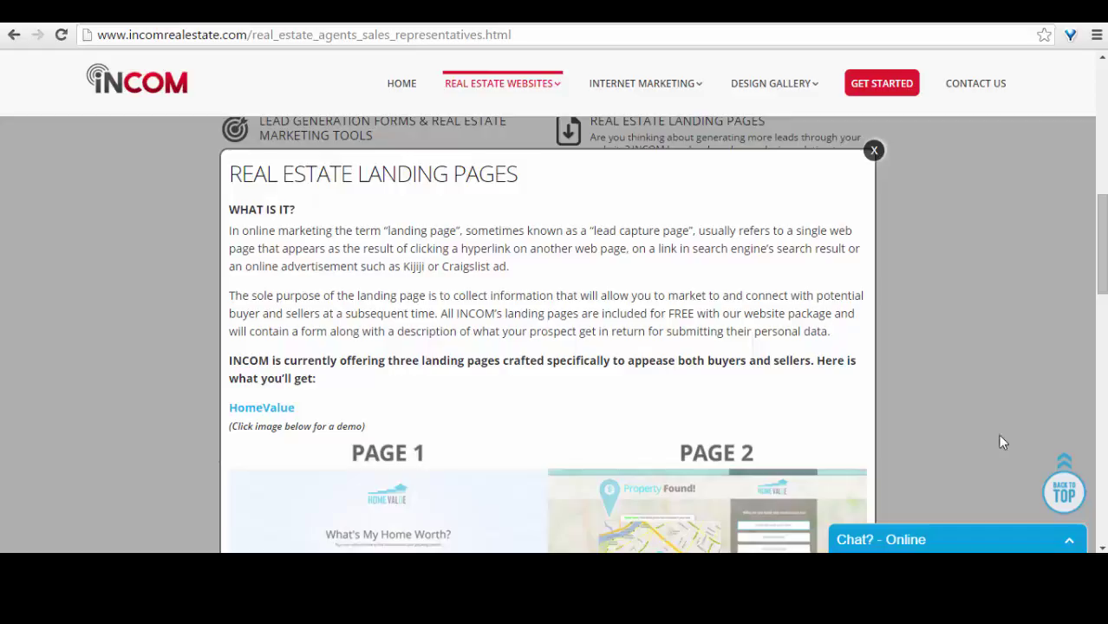
Step: Cycle through the Home Value, Neighbourhood Buzzer and Dream Home landing page tabs
{"action": "key", "text": "ctrl+Tab"}
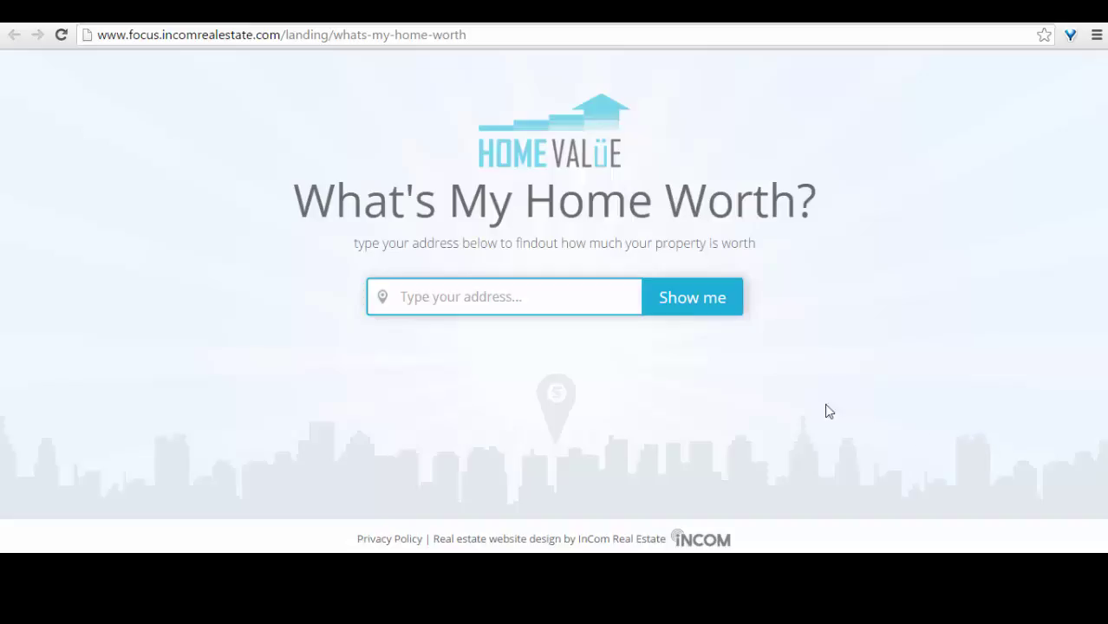
{"action": "key", "text": "ctrl+Tab"}
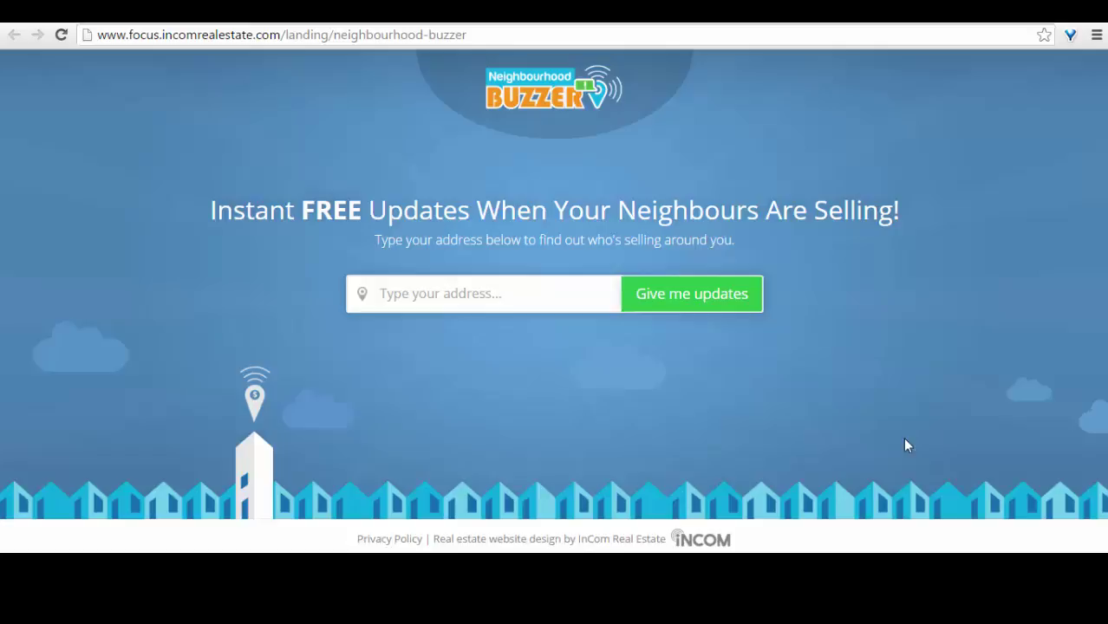
{"action": "key", "text": "ctrl+Tab"}
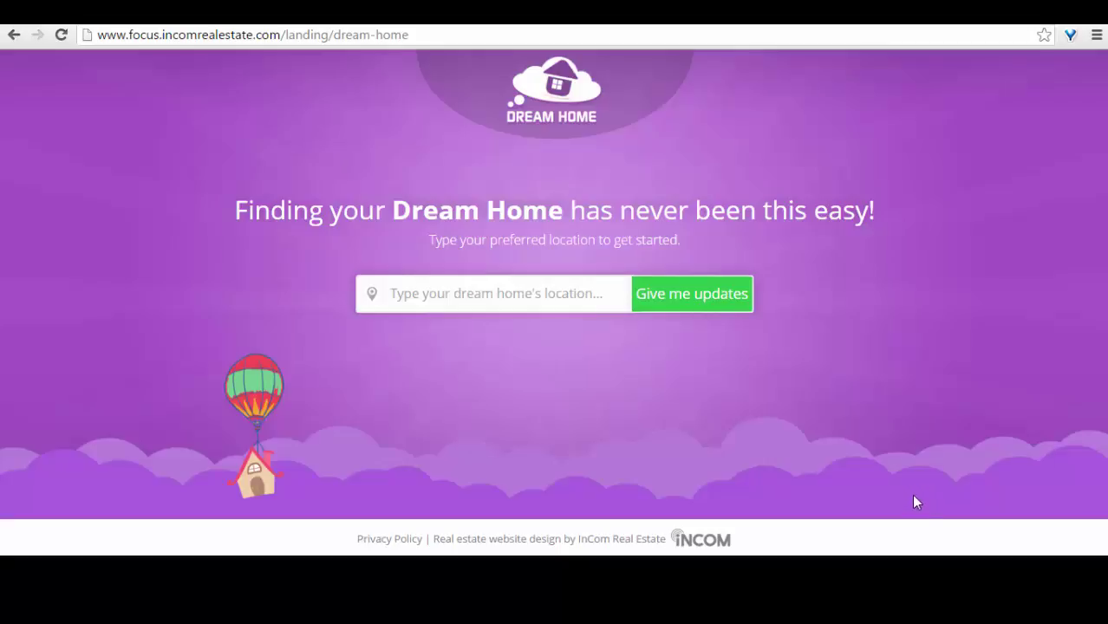
Step: Set the location to Toronto, ON with a 350 m radius, townhomes, and 100,000 - 150,000 price
{"action": "left_click", "coordinate": [509, 295]}
{"action": "type", "text": "toronto"}
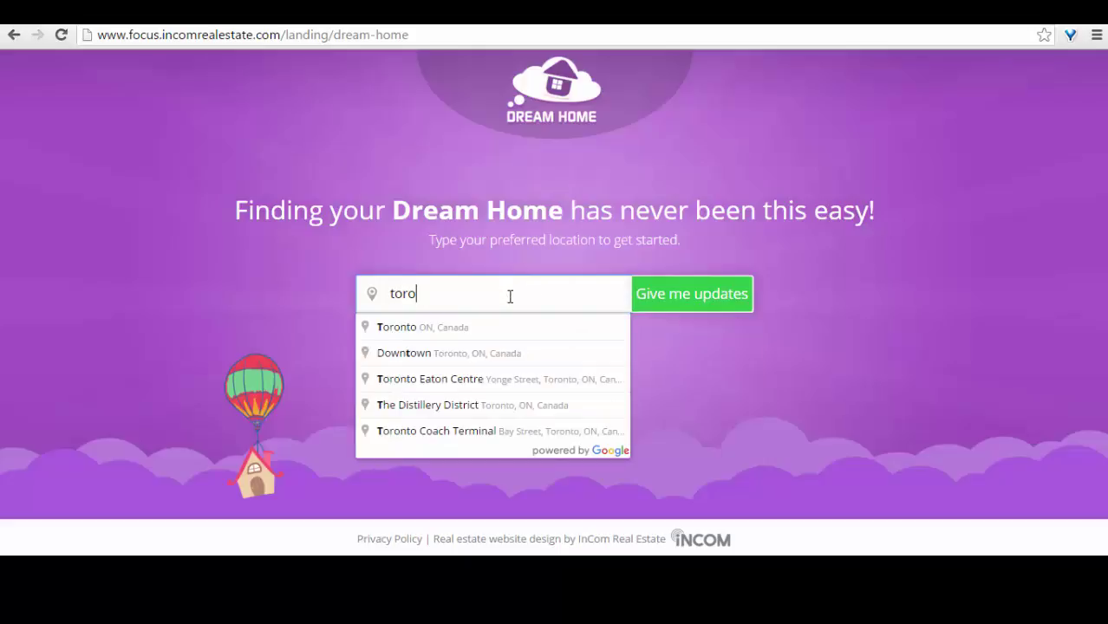
{"action": "left_click", "coordinate": [497, 326]}
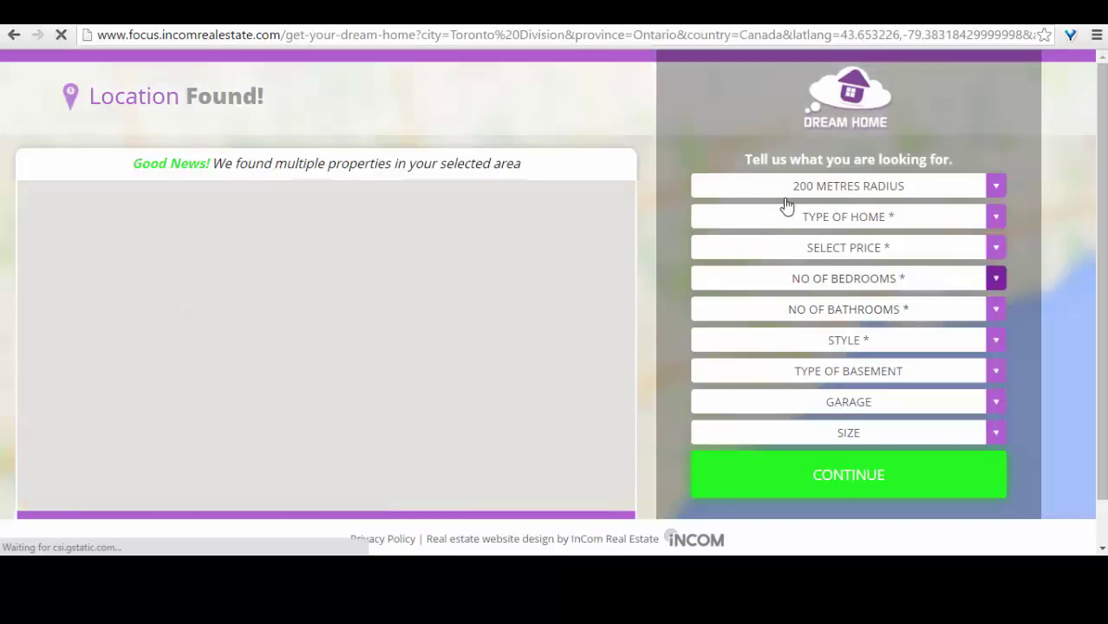
{"action": "left_click", "coordinate": [787, 192]}
{"action": "left_click", "coordinate": [818, 277]}
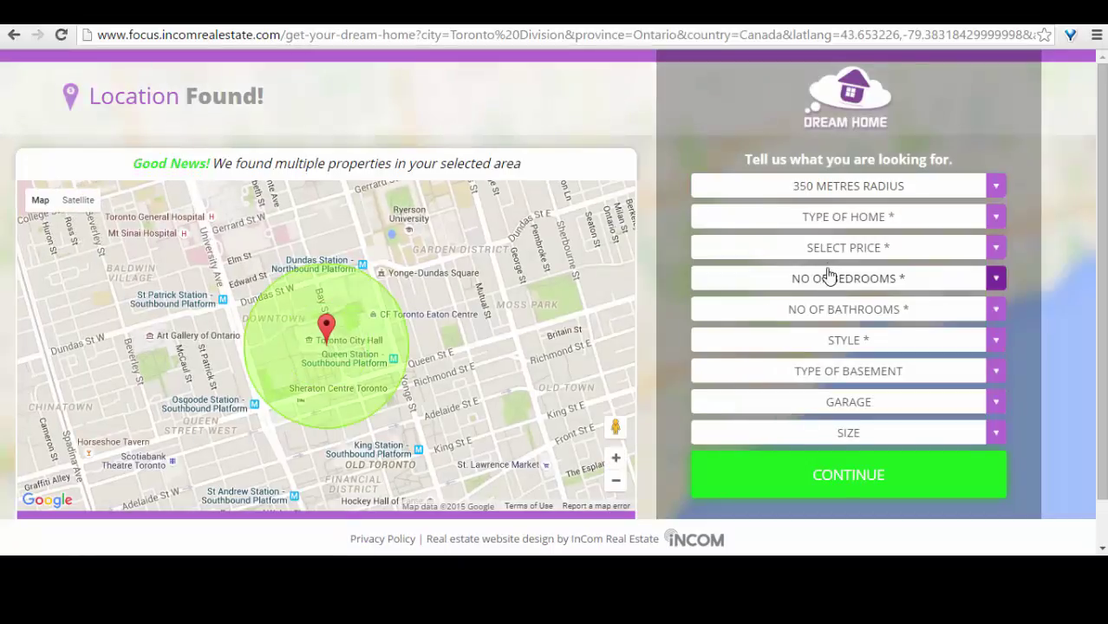
{"action": "left_click", "coordinate": [812, 219]}
{"action": "left_click", "coordinate": [828, 307]}
{"action": "left_click", "coordinate": [849, 251]}
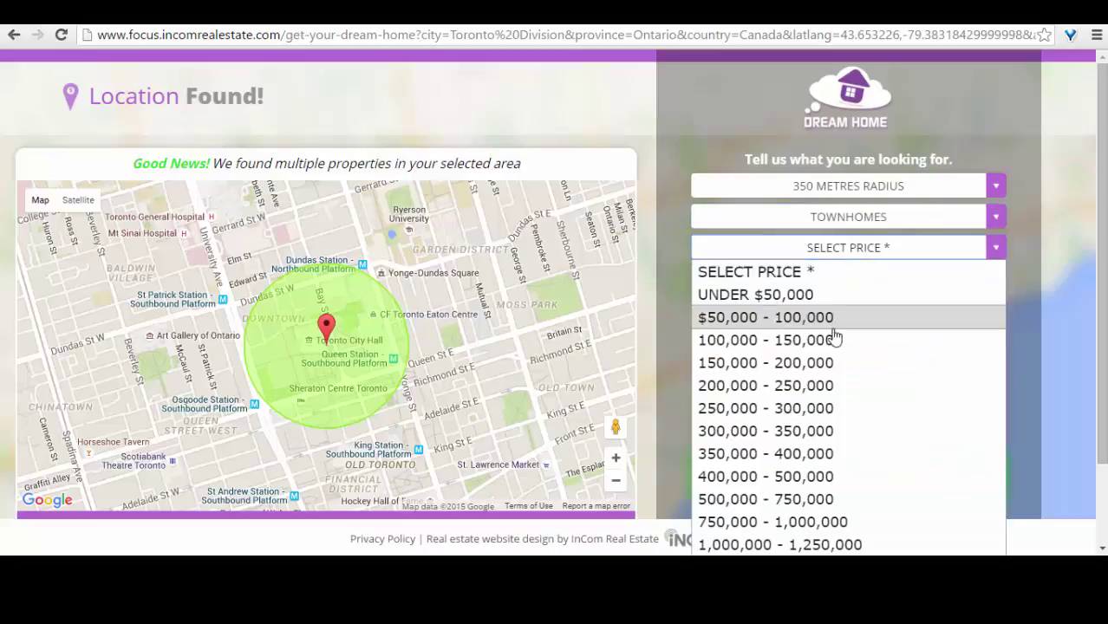
{"action": "left_click", "coordinate": [833, 336]}
Step: Choose 2 bedrooms, 2 bathrooms, Split Level style and an Undeveloped basement
{"action": "left_click", "coordinate": [862, 284]}
{"action": "left_click", "coordinate": [855, 346]}
{"action": "left_click", "coordinate": [850, 309]}
{"action": "left_click", "coordinate": [849, 376]}
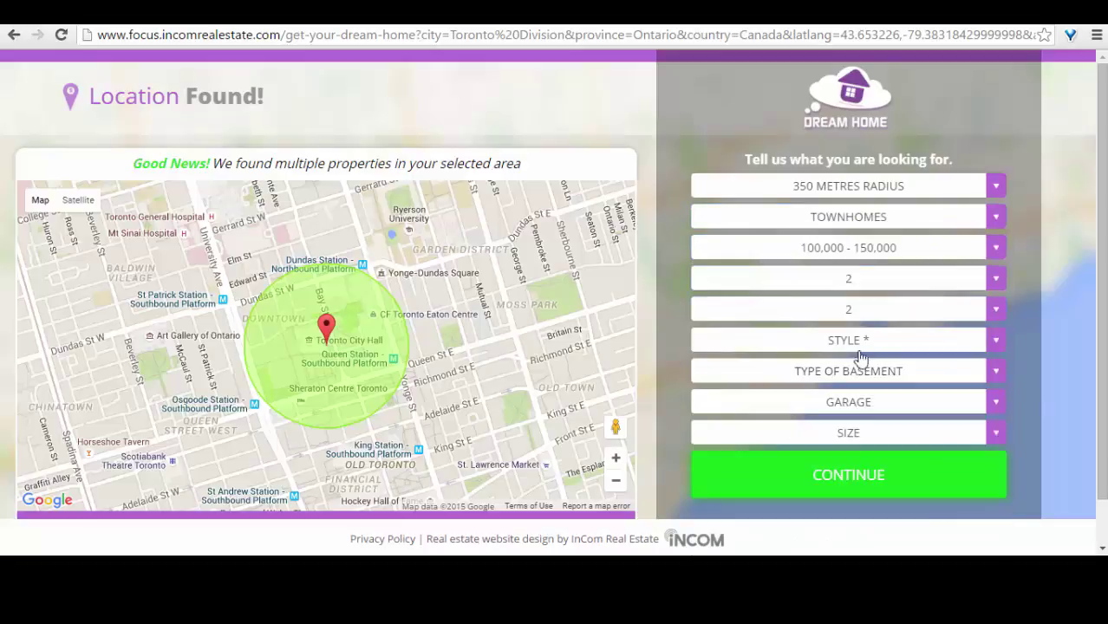
{"action": "left_click", "coordinate": [853, 340]}
{"action": "left_click", "coordinate": [841, 416]}
{"action": "left_click", "coordinate": [848, 371]}
{"action": "left_click", "coordinate": [850, 441]}
Step: Pick a single car attached garage and 1800 - 2400 sq.ft size, then submit the criteria
{"action": "left_click", "coordinate": [851, 402]}
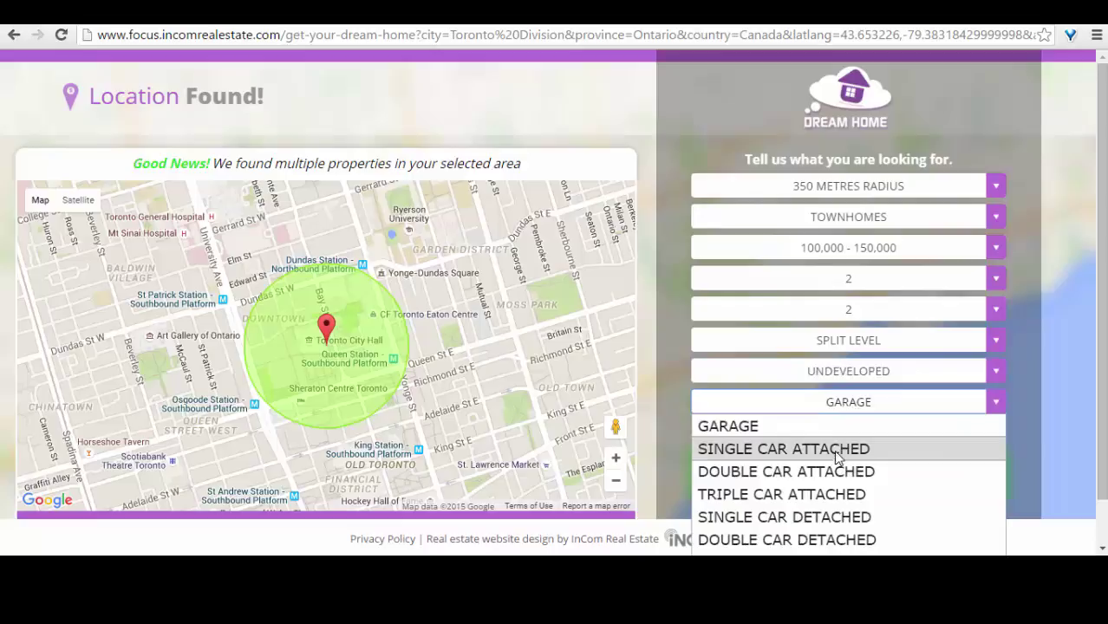
{"action": "left_click", "coordinate": [848, 447]}
{"action": "left_click", "coordinate": [846, 444]}
{"action": "left_click", "coordinate": [850, 524]}
{"action": "left_click", "coordinate": [850, 475]}
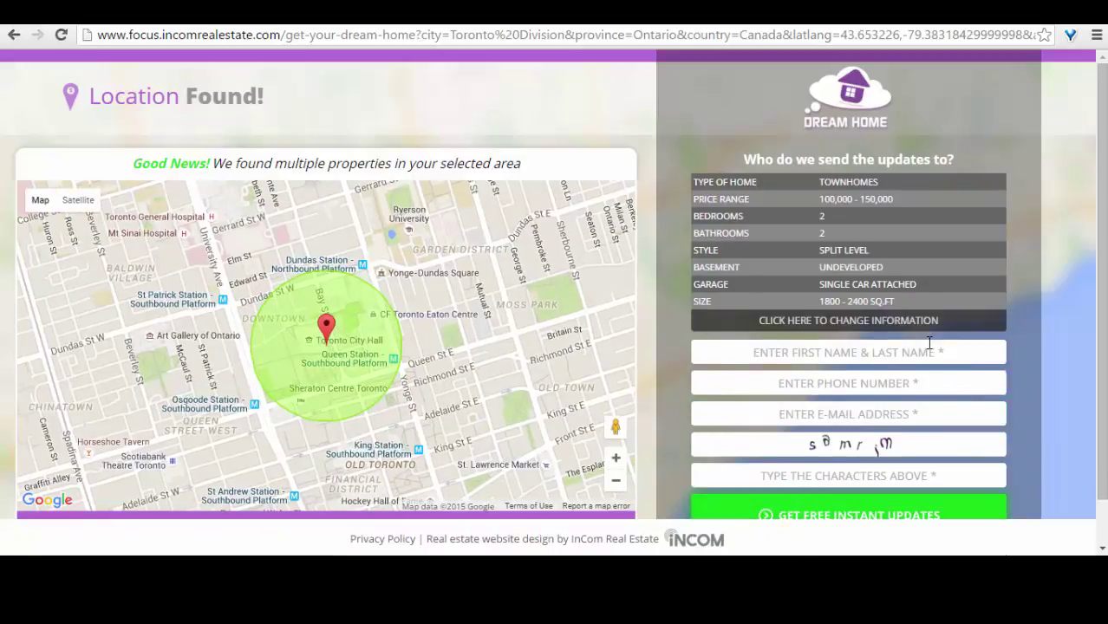
{"action": "scroll", "coordinate": [923, 390], "scroll_direction": "down", "scroll_amount": 1}
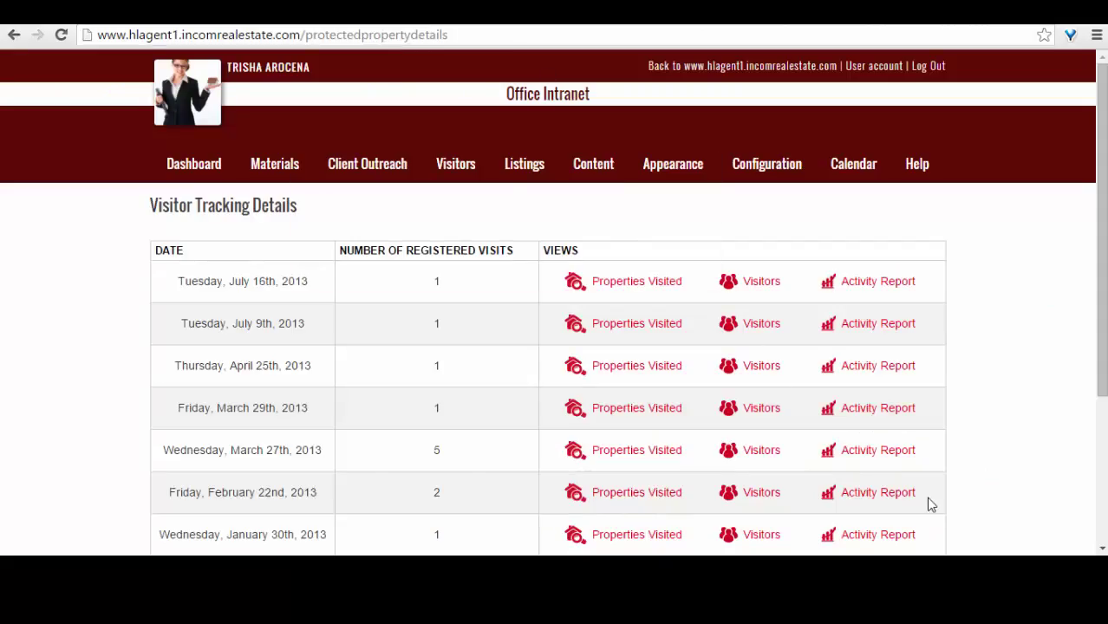
Step: Open Visitor Tracking Details and view the Activity Report for the first tracked date
{"action": "mouse_move", "coordinate": [383, 165]}
{"action": "mouse_move", "coordinate": [452, 170]}
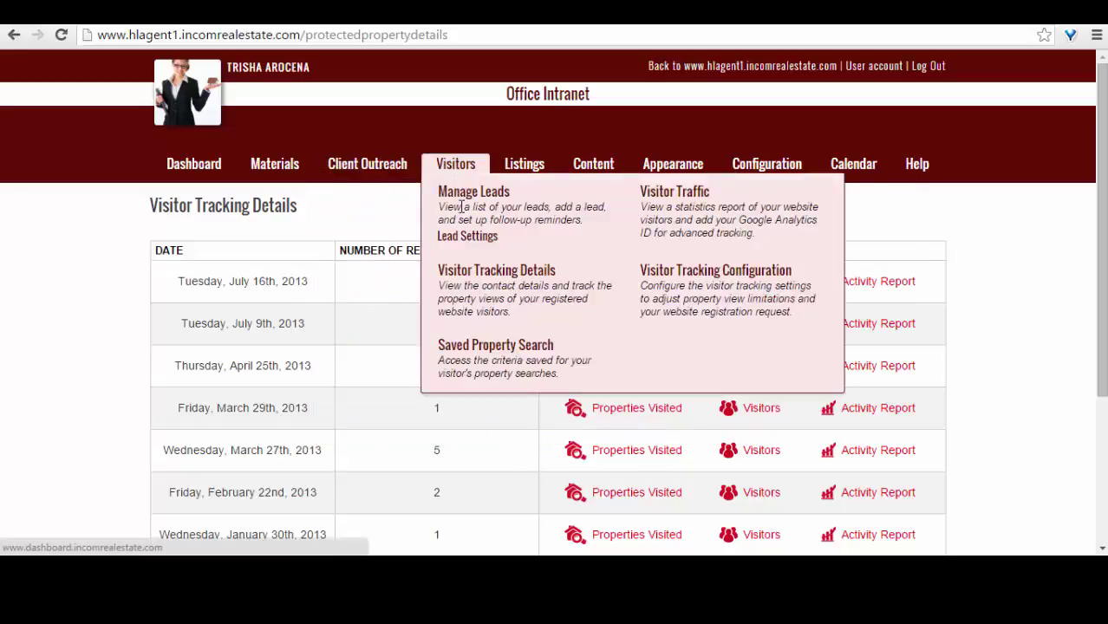
{"action": "left_click", "coordinate": [470, 282]}
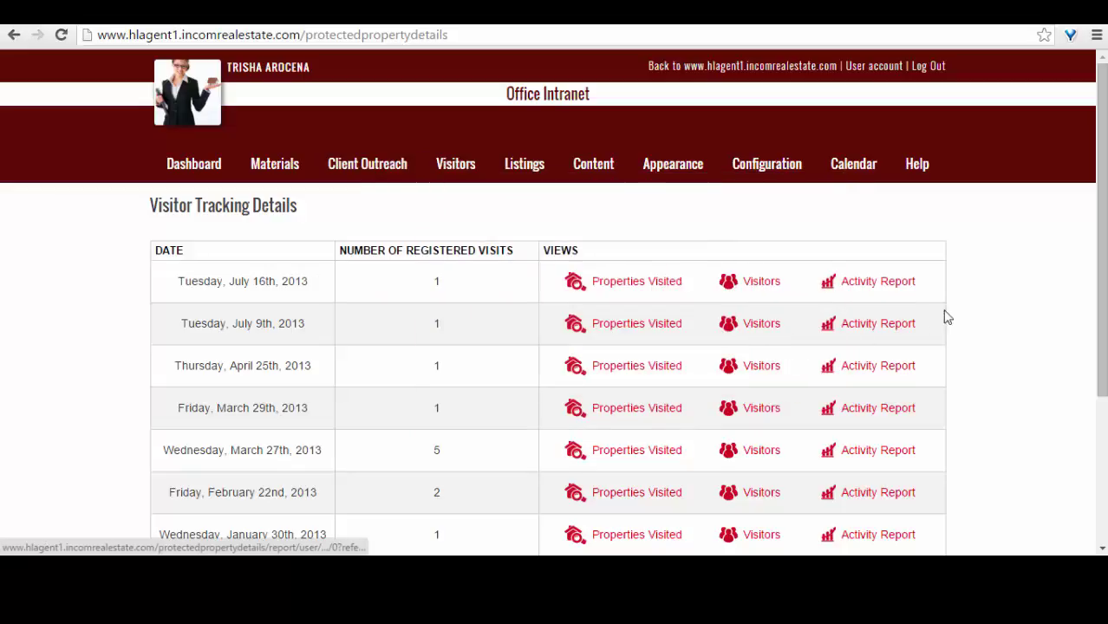
{"action": "left_click", "coordinate": [906, 283]}
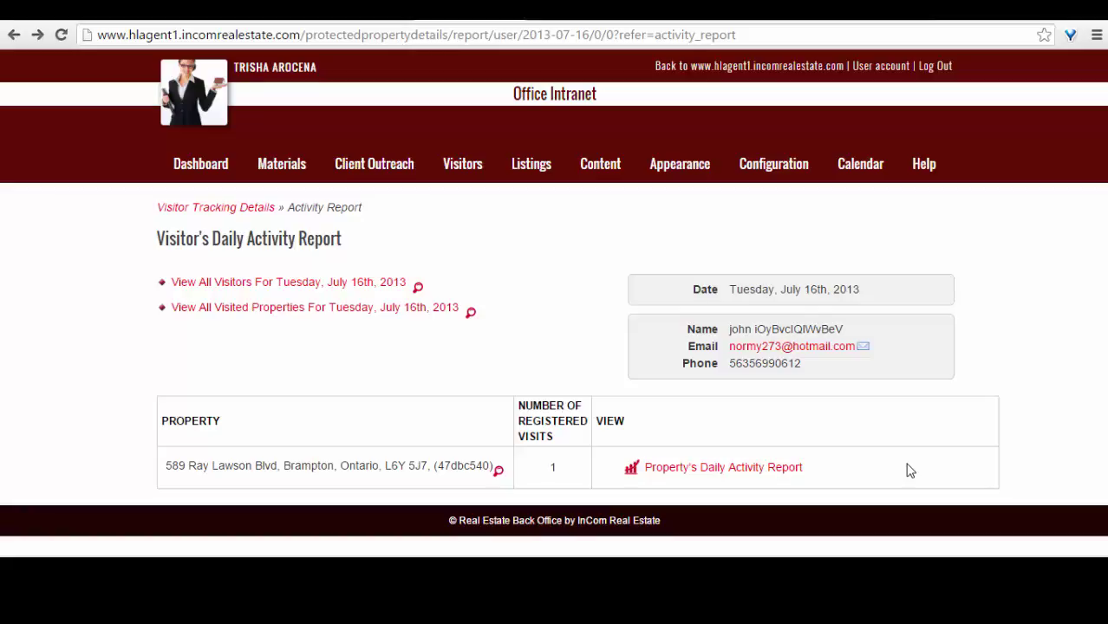
Step: Go to Content > Landing Pages in the back office
{"action": "mouse_move", "coordinate": [599, 173]}
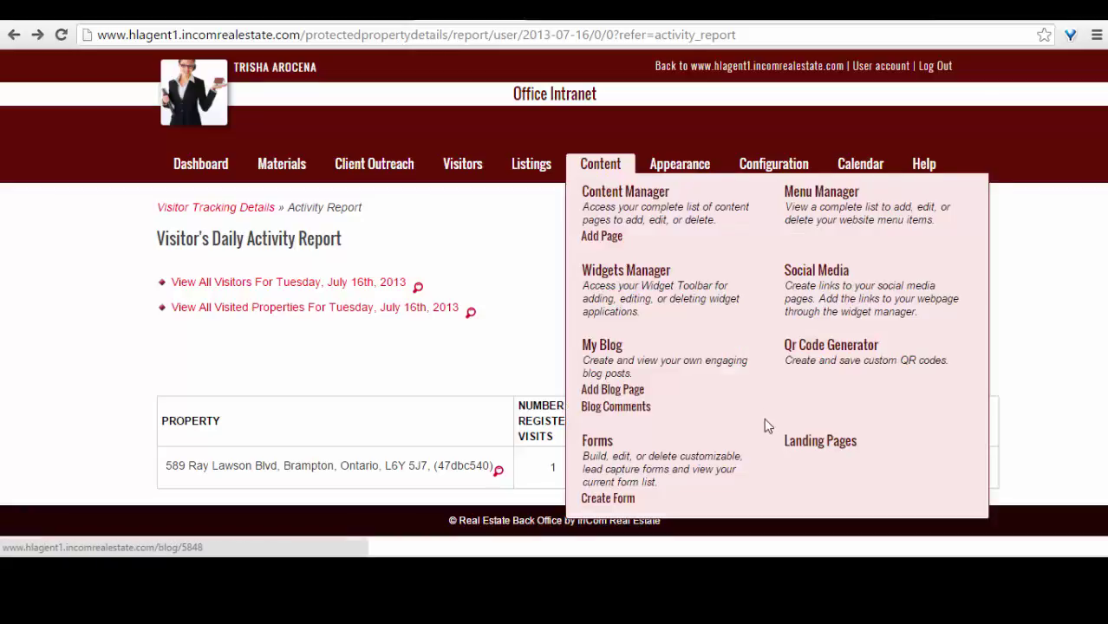
{"action": "left_click", "coordinate": [818, 450]}
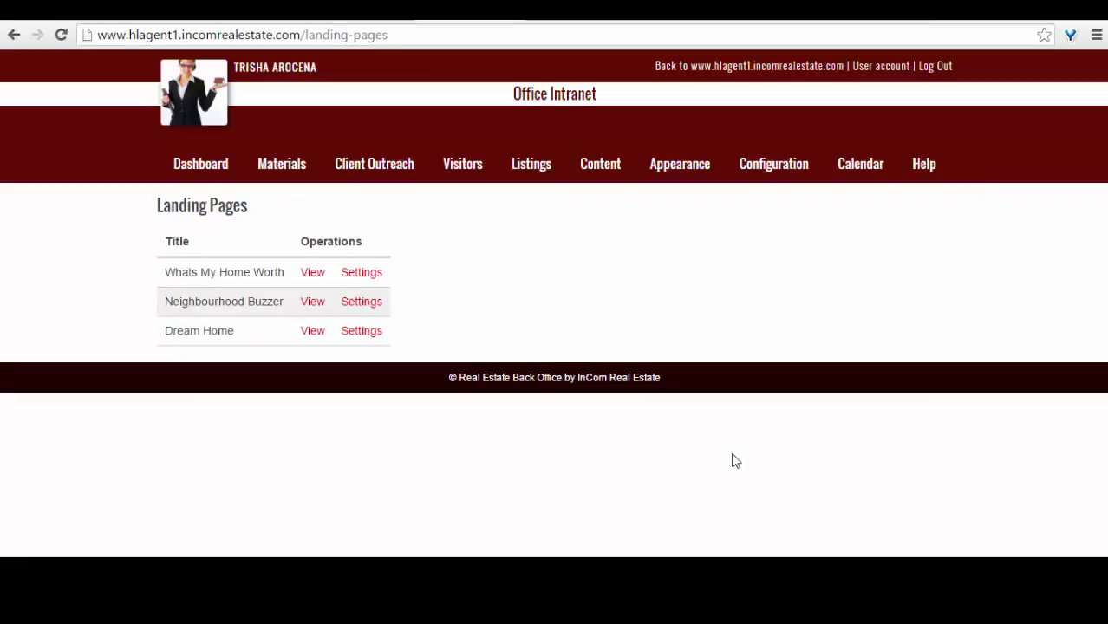
Step: View the What's My Home Worth page and select its full /landing/whats-my-home-worth URL
{"action": "left_click", "coordinate": [310, 273]}
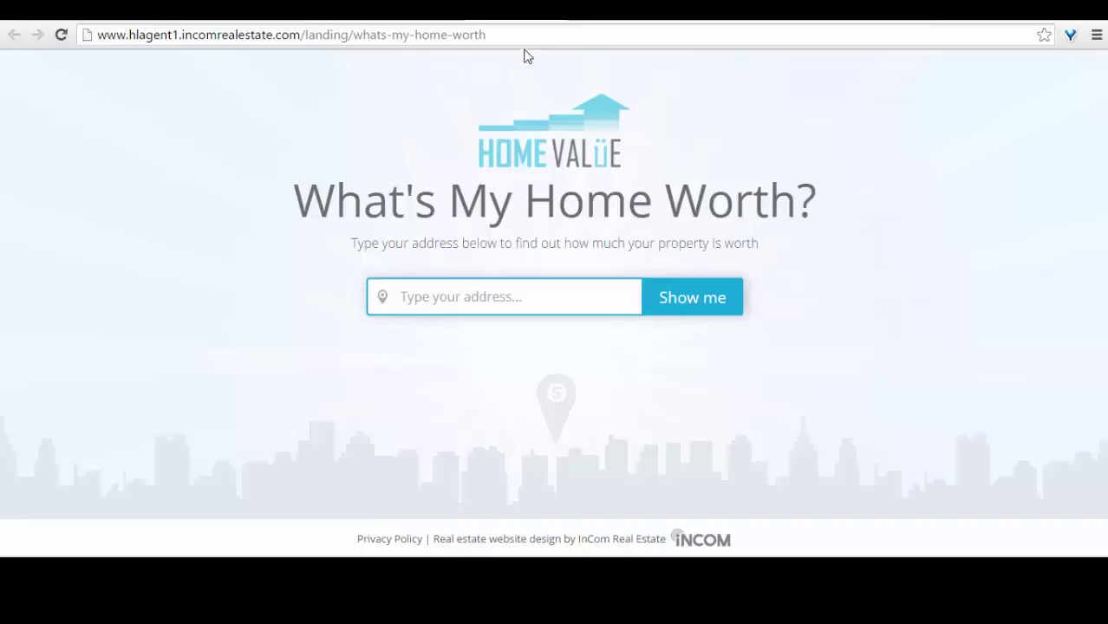
{"action": "left_click_drag", "start_coordinate": [513, 35], "coordinate": [54, 38]}
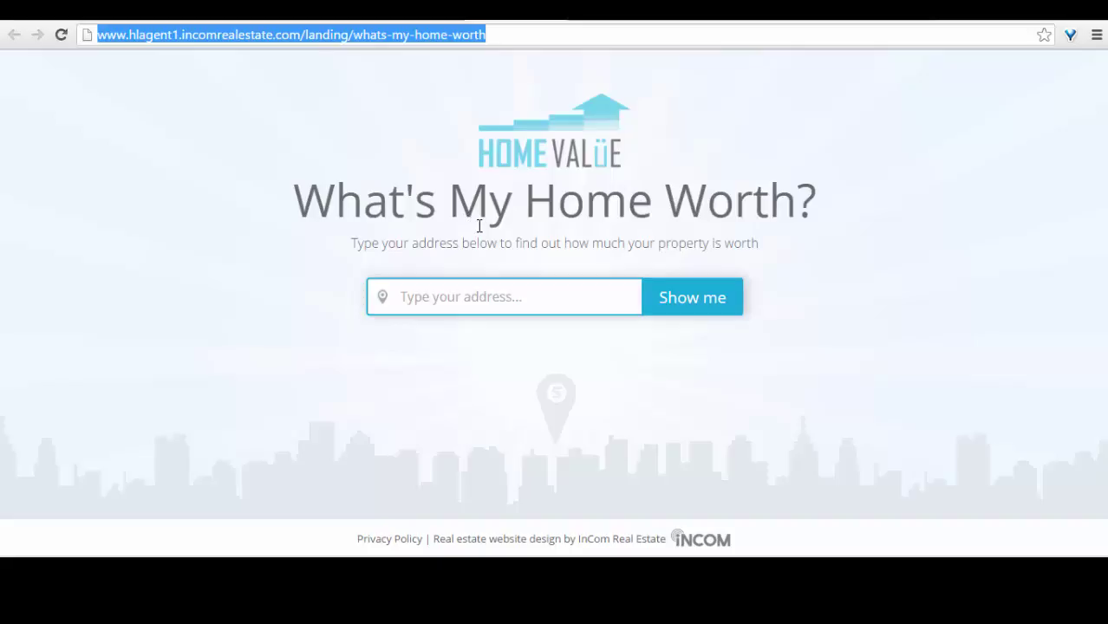
{"action": "left_click", "coordinate": [568, 36]}
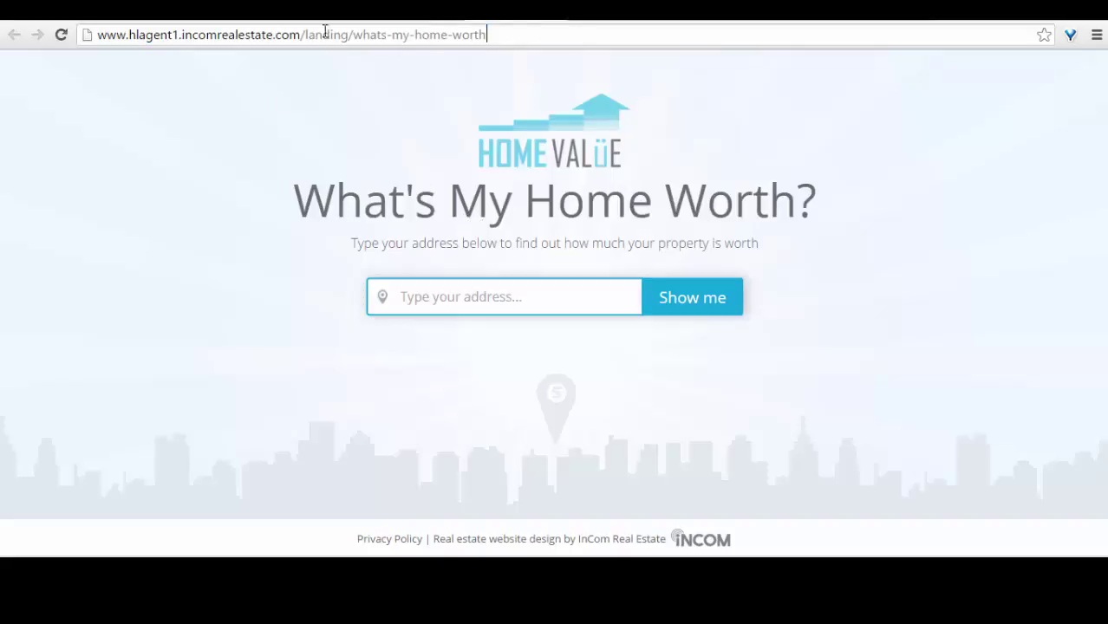
{"action": "left_click_drag", "start_coordinate": [494, 35], "coordinate": [3, 23]}
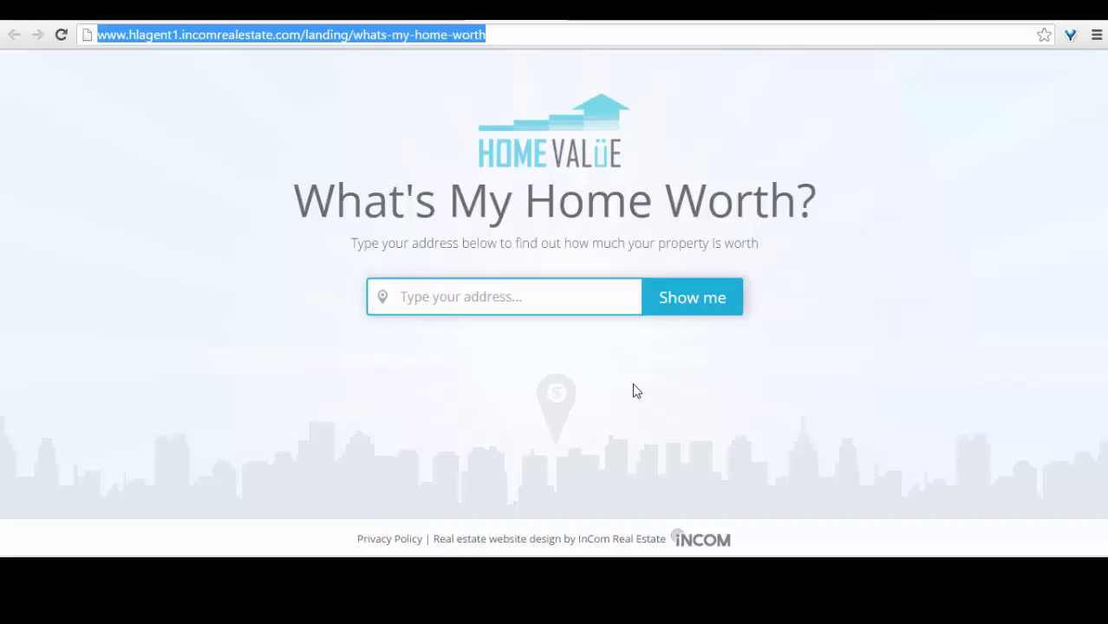
{"action": "left_click", "coordinate": [908, 416]}
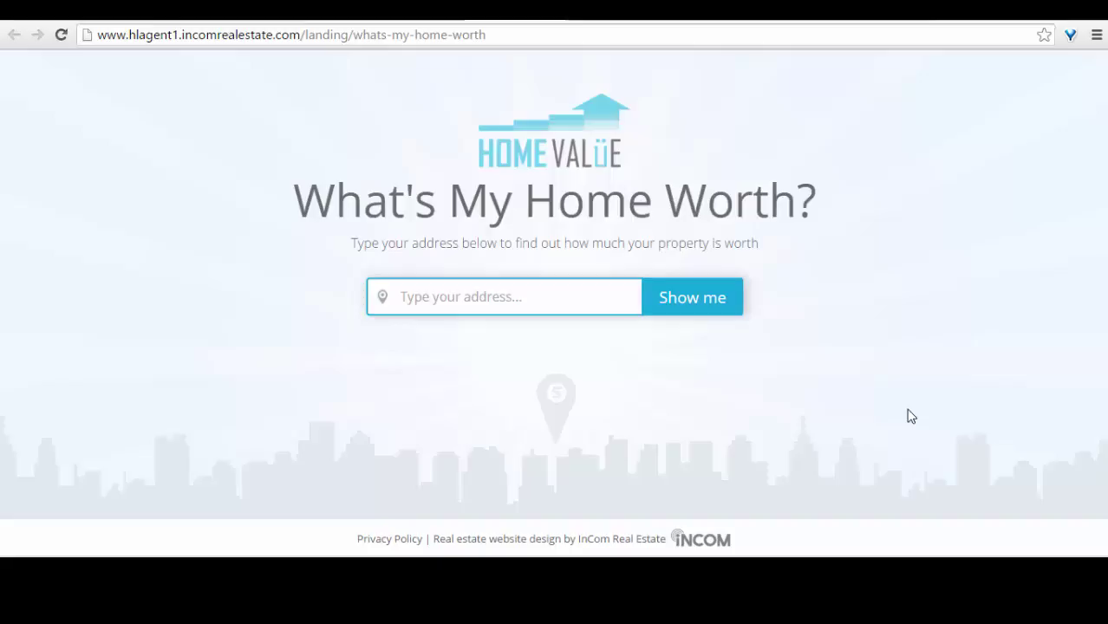
{"action": "left_click_drag", "start_coordinate": [486, 35], "coordinate": [94, 34]}
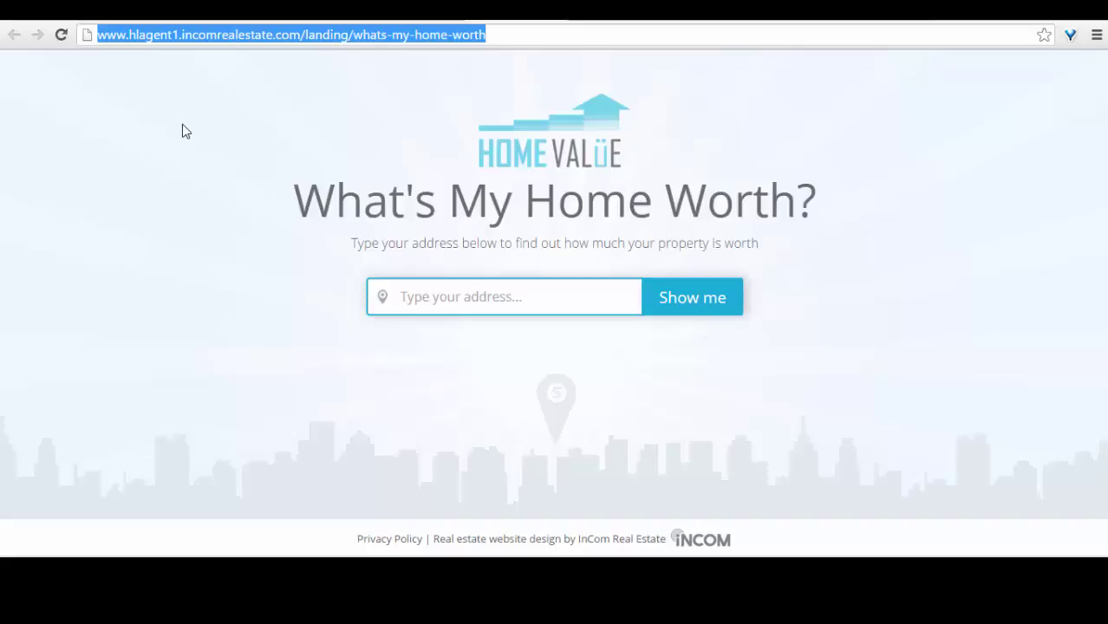
Step: Follow the Facebook sponsored home-evaluation ad to its landing page
{"action": "left_click", "coordinate": [279, 155]}
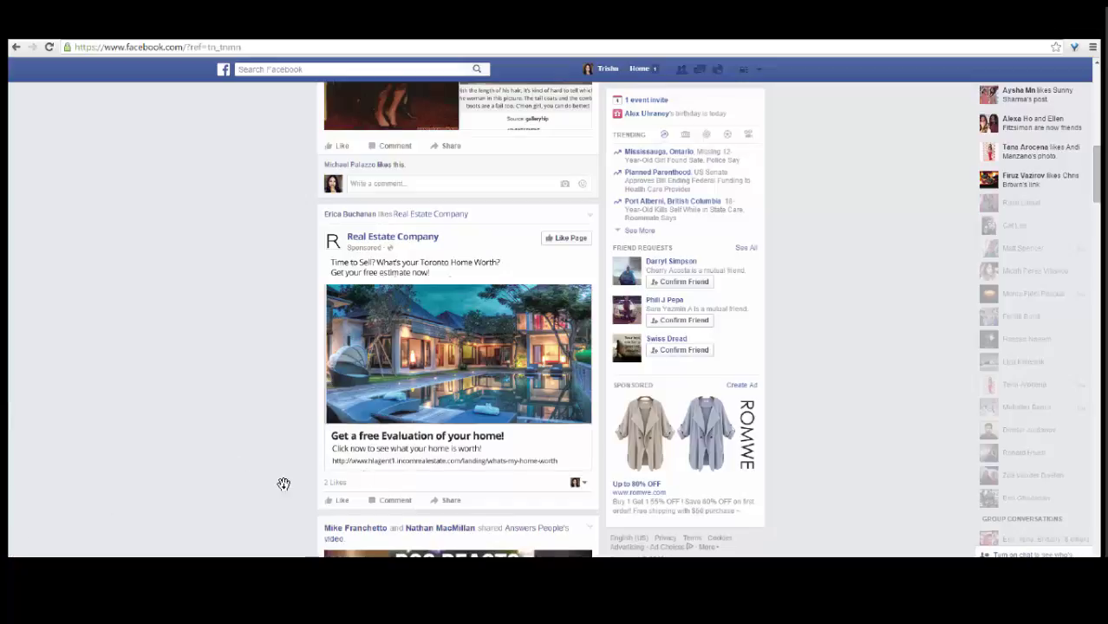
{"action": "left_click", "coordinate": [498, 361]}
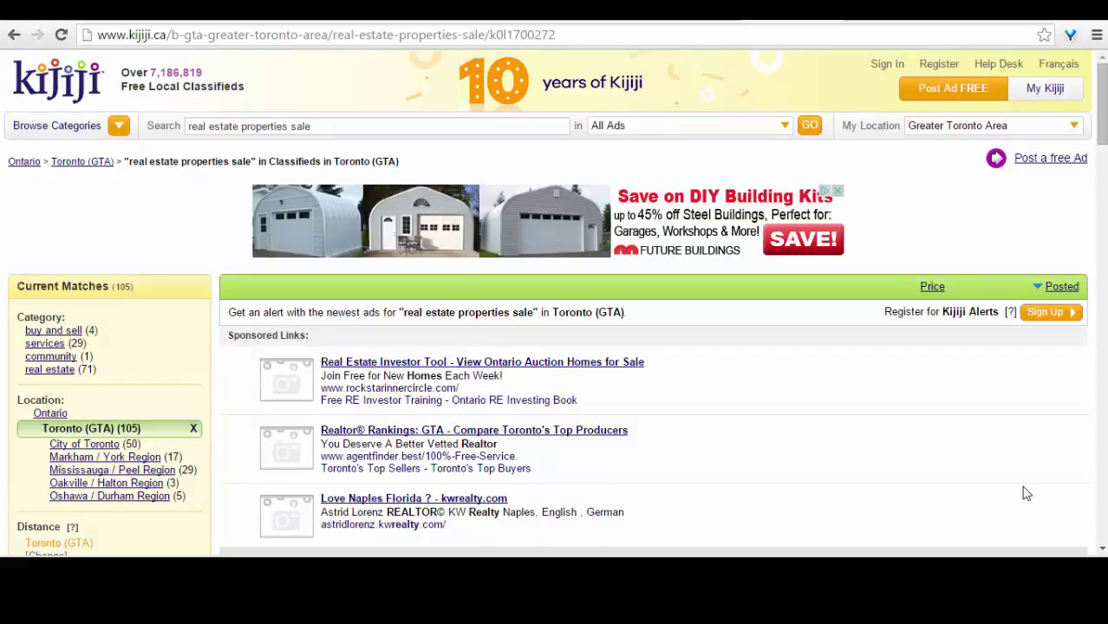
Step: Scroll through the Kijiji Toronto real estate results and the Craigslist listing
{"action": "scroll", "coordinate": [663, 380], "scroll_direction": "down", "scroll_amount": 5}
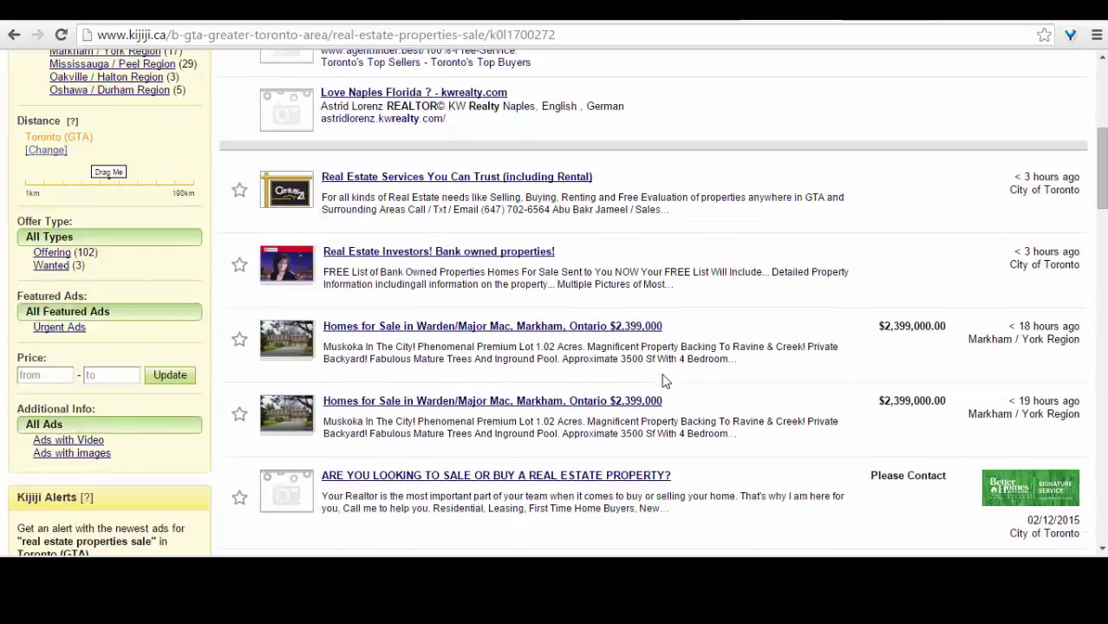
{"action": "scroll", "coordinate": [663, 379], "scroll_direction": "down", "scroll_amount": 1}
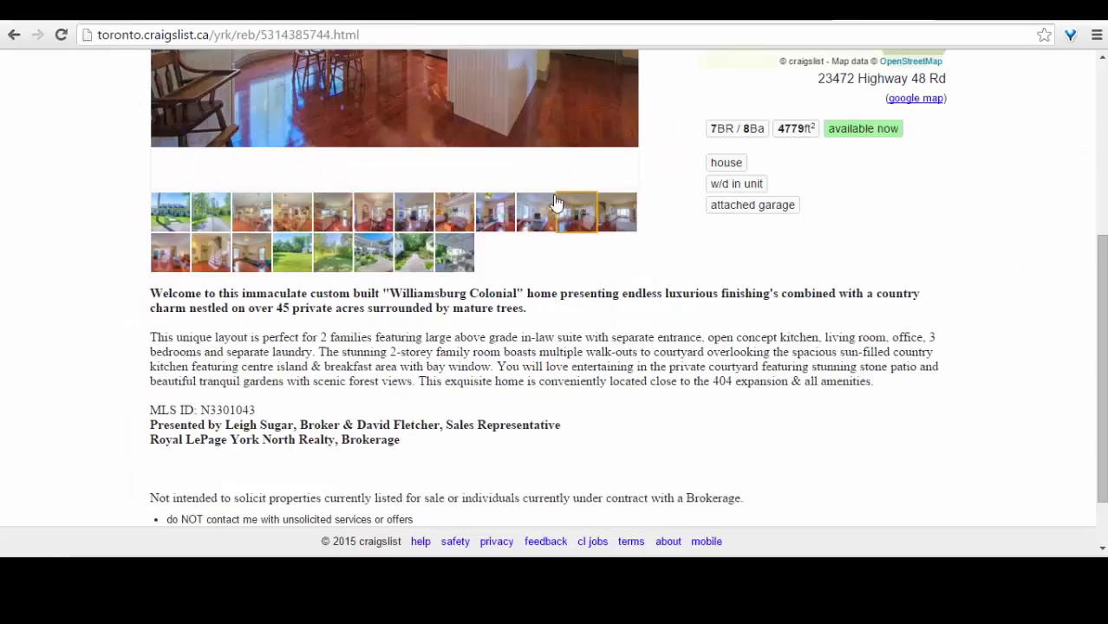
{"action": "scroll", "coordinate": [536, 215], "scroll_direction": "up", "scroll_amount": 4}
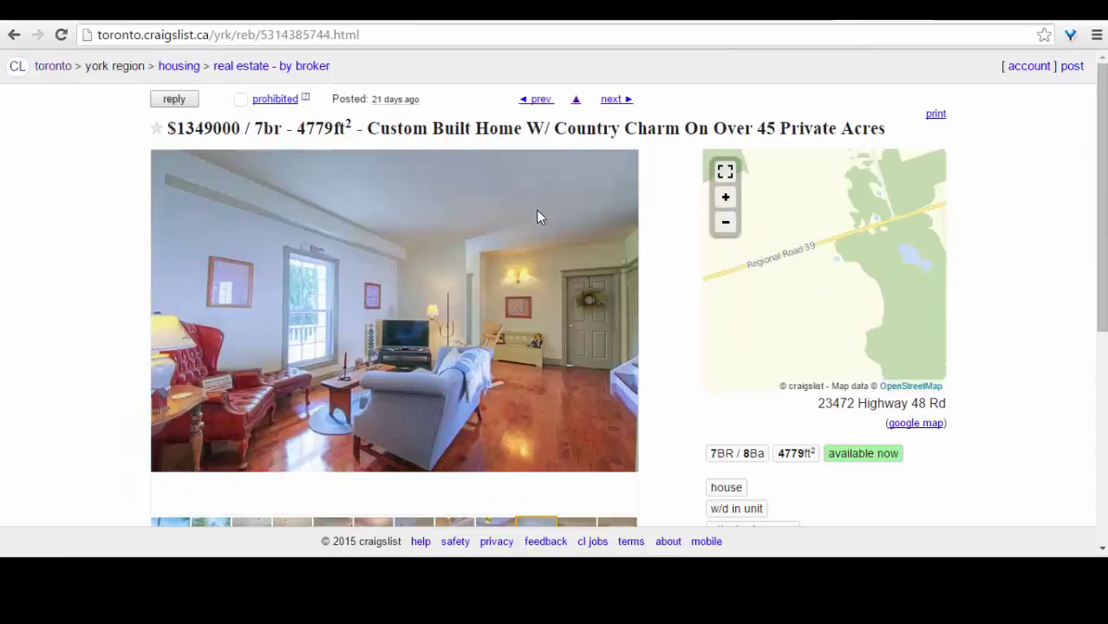
{"action": "scroll", "coordinate": [539, 215], "scroll_direction": "down", "scroll_amount": 3}
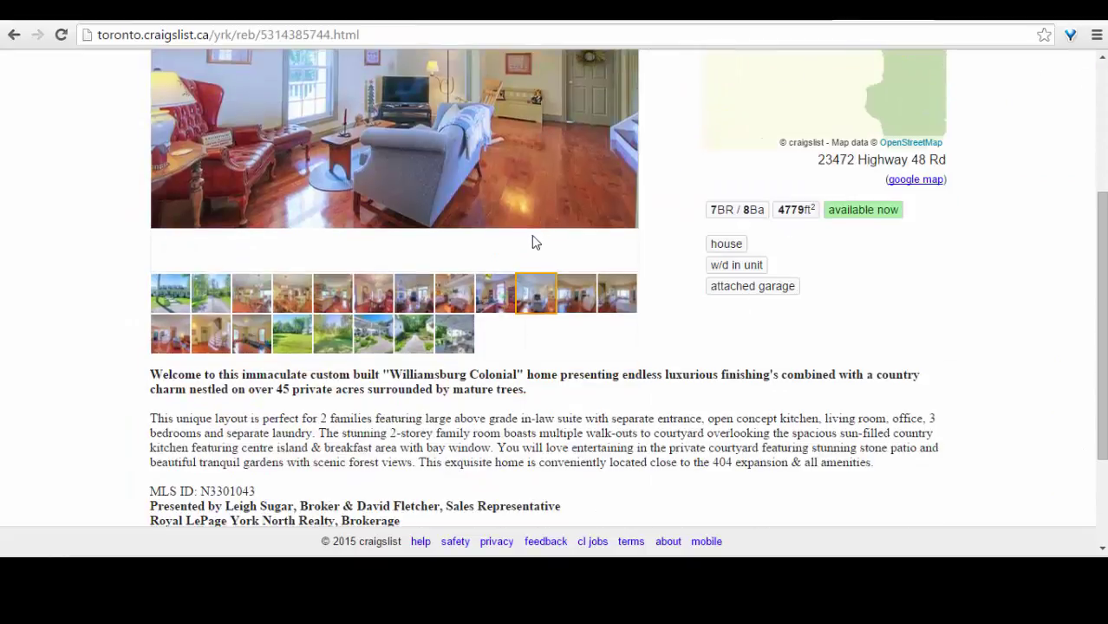
{"action": "scroll", "coordinate": [535, 243], "scroll_direction": "down", "scroll_amount": 1}
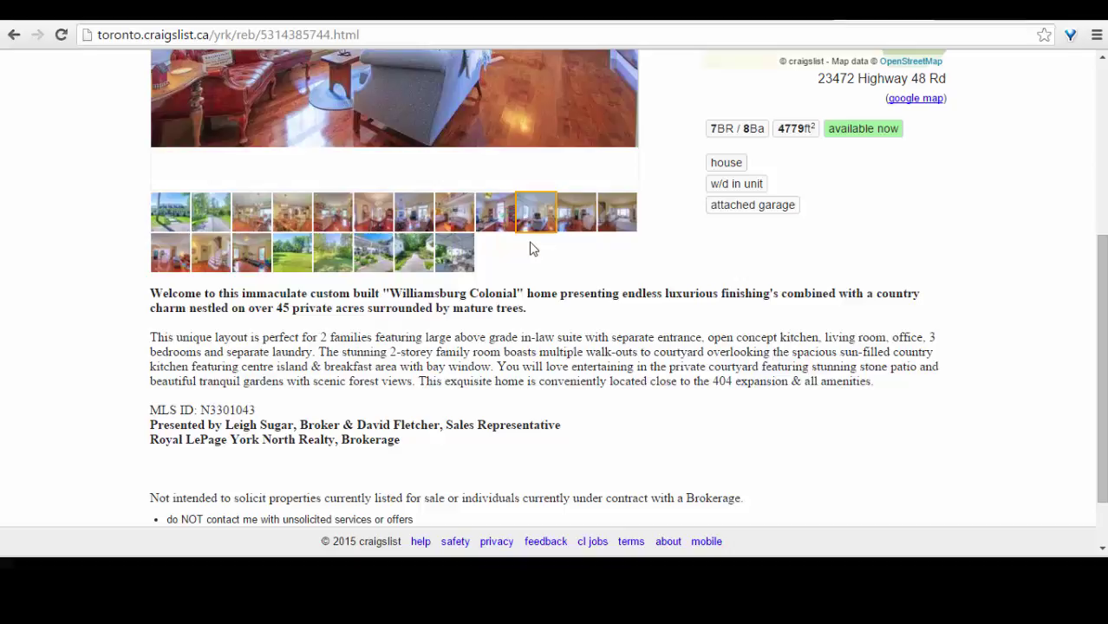